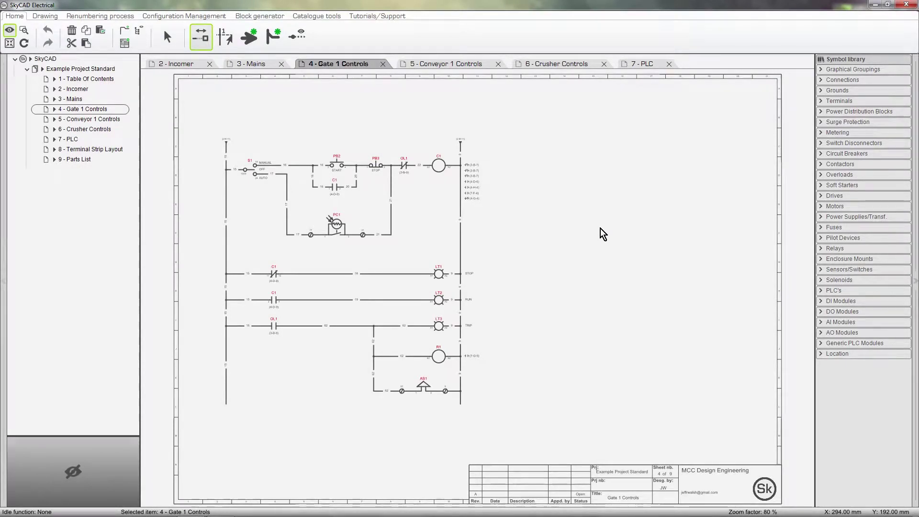
Step: Pan over the AS1 branch, refit the whole sheet and select the OL1 overload contact
{"action": "scroll", "coordinate": [550, 496], "scroll_direction": "up", "scroll_amount": 6}
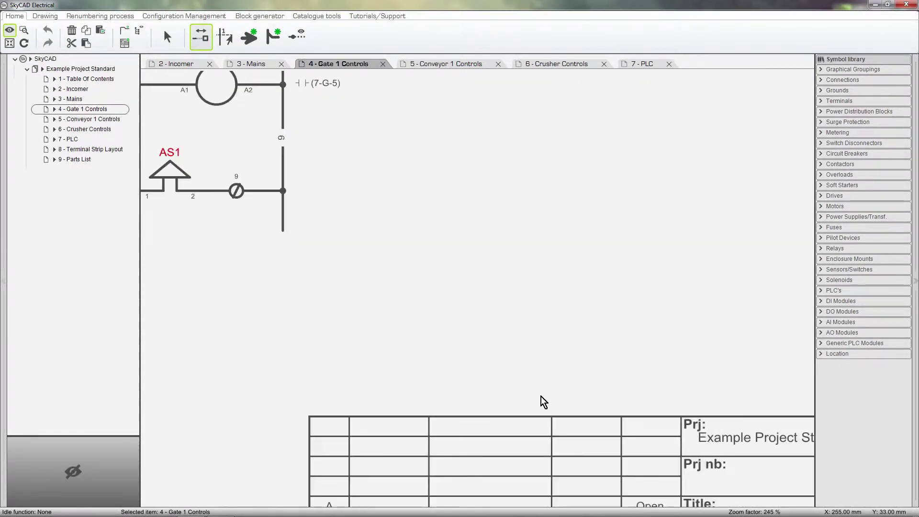
{"action": "middle_click_drag", "start_coordinate": [538, 361], "coordinate": [545, 325]}
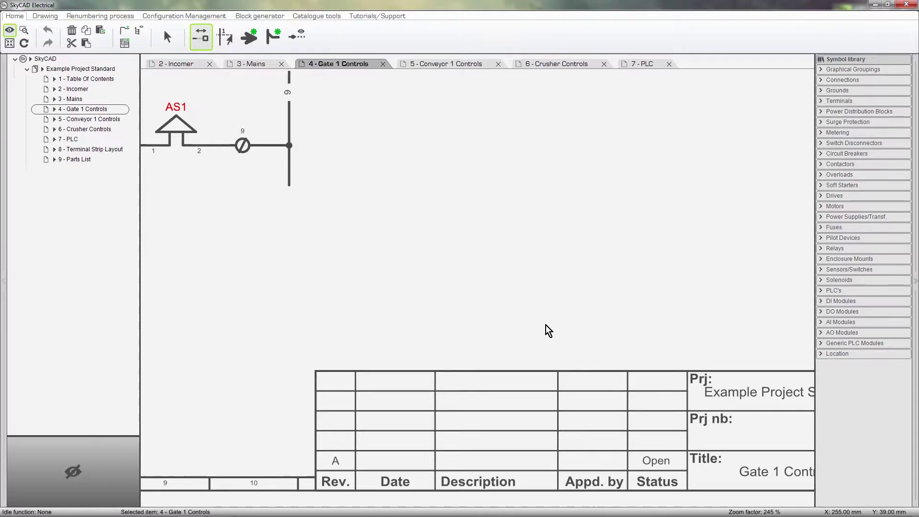
{"action": "key", "text": "ctrl+e"}
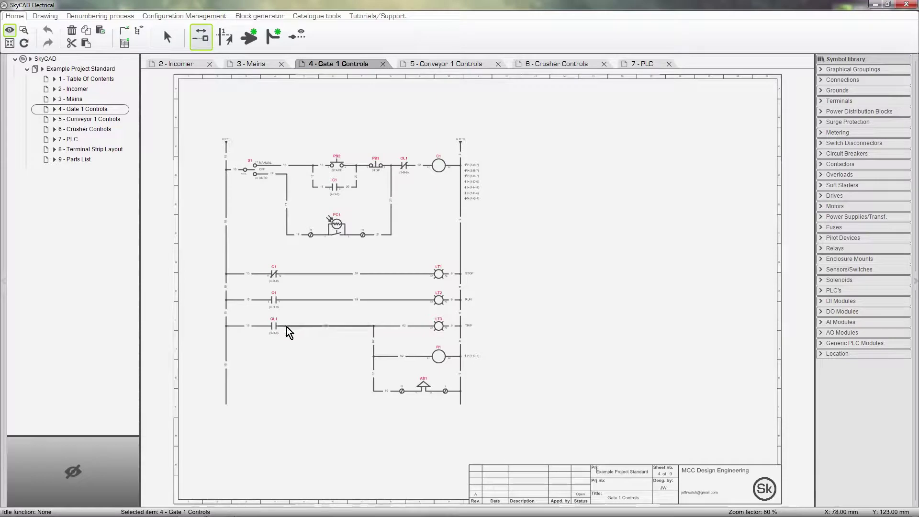
{"action": "mouse_move", "coordinate": [275, 326]}
{"action": "left_mouse_down"}
{"action": "mouse_move", "coordinate": [299, 329]}
{"action": "mouse_move", "coordinate": [272, 326]}
{"action": "left_mouse_up"}
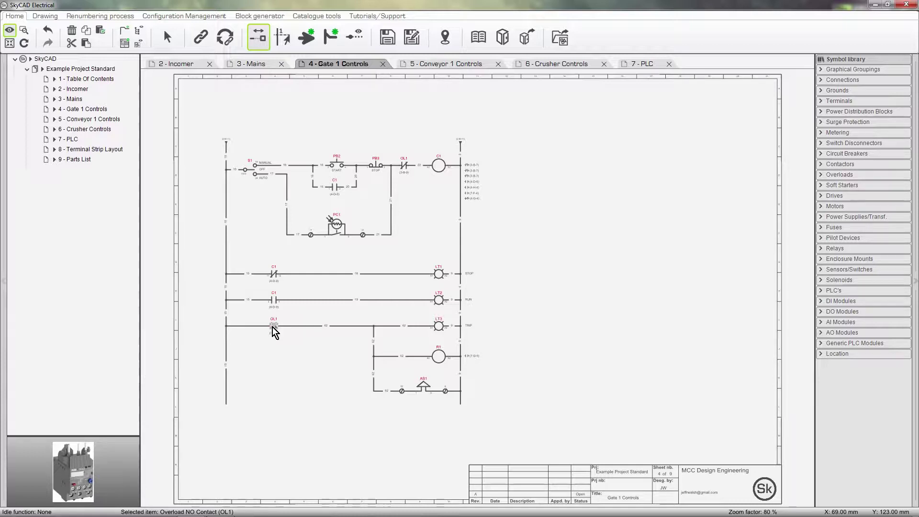
Step: Show Example Project Standard's revisions and expand revision A's properties (Number A, Status Open)
{"action": "left_click", "coordinate": [116, 72]}
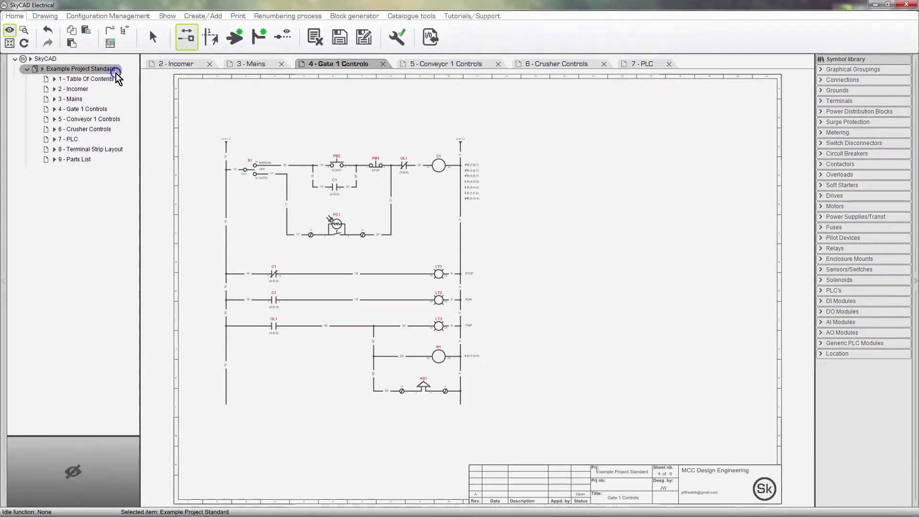
{"action": "left_click", "coordinate": [168, 16]}
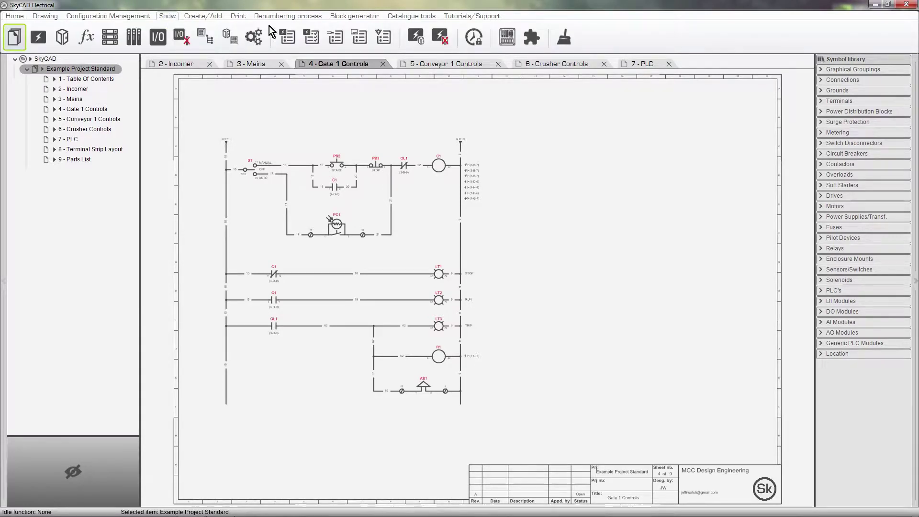
{"action": "left_click", "coordinate": [471, 39]}
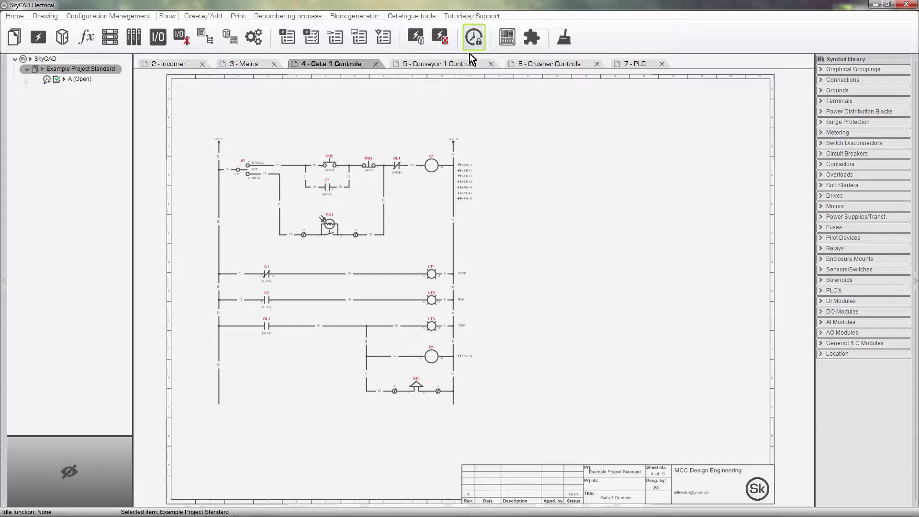
{"action": "left_click", "coordinate": [63, 79]}
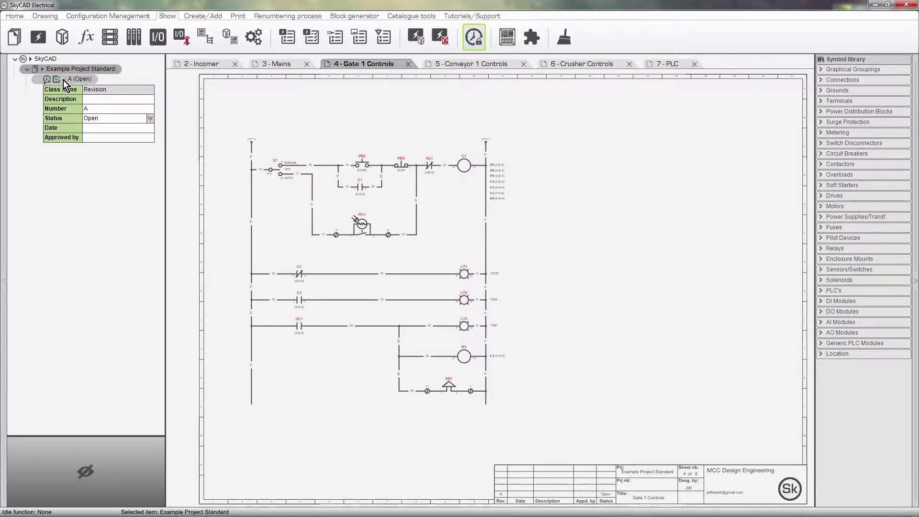
Step: Attempt to close revision A; after the missing-approver warning, enter the approver's initials in Approved by
{"action": "left_click", "coordinate": [150, 119]}
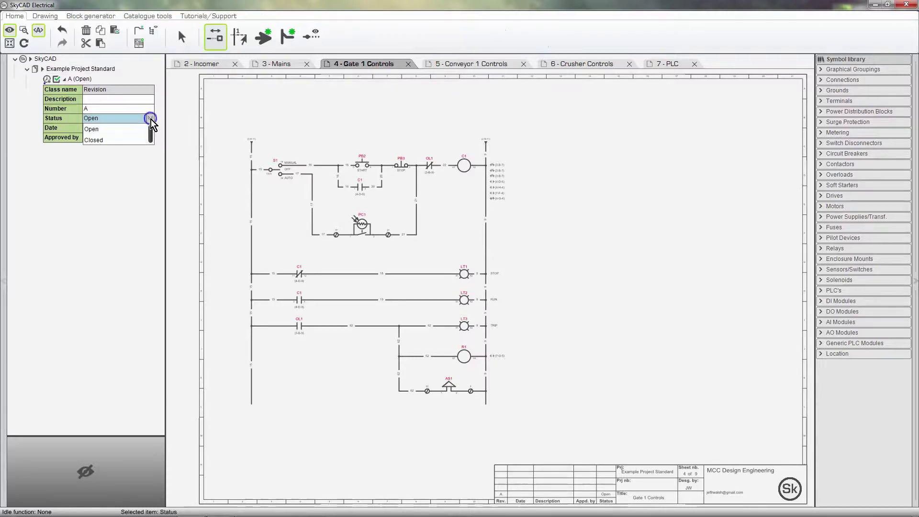
{"action": "left_click", "coordinate": [129, 139]}
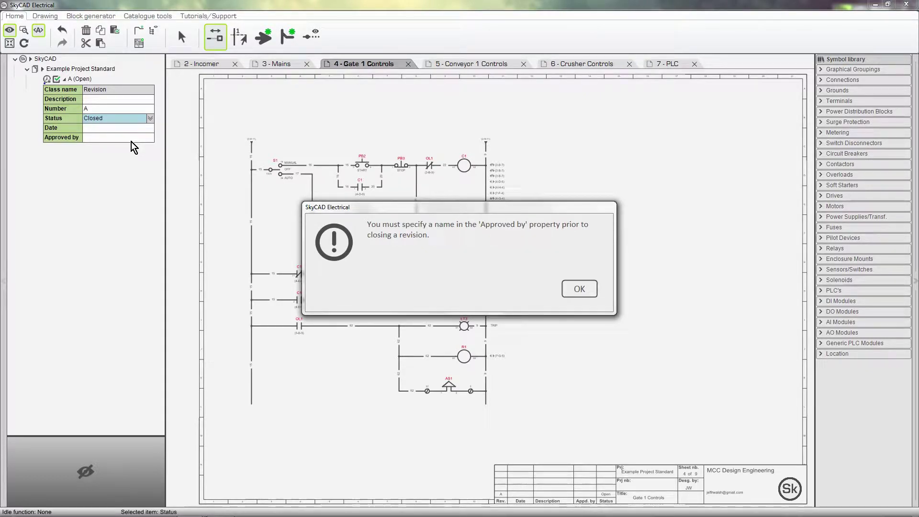
{"action": "left_click", "coordinate": [578, 289]}
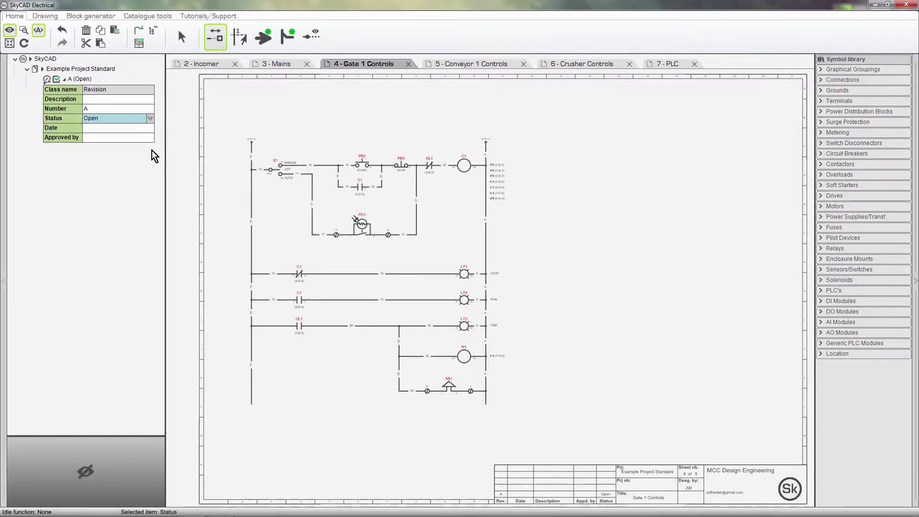
{"action": "left_click", "coordinate": [143, 137]}
{"action": "type", "text": "JW"}
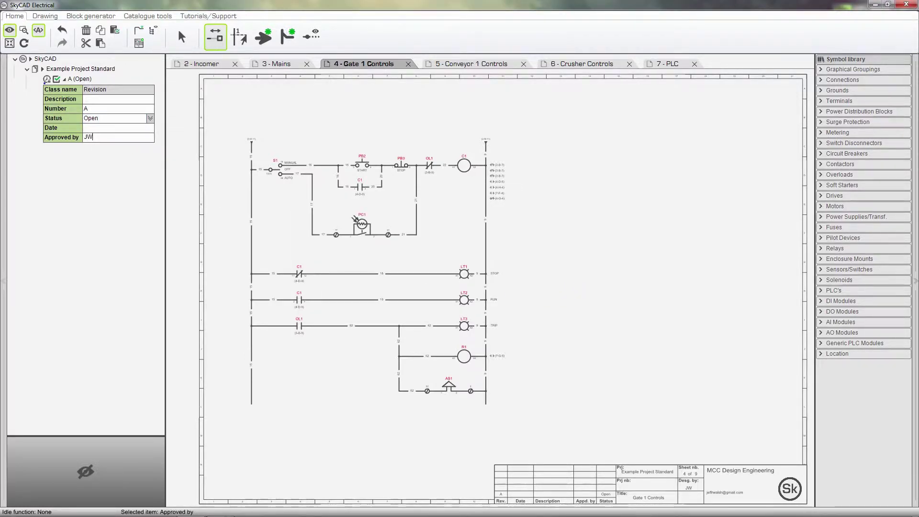
{"action": "key", "text": "Return"}
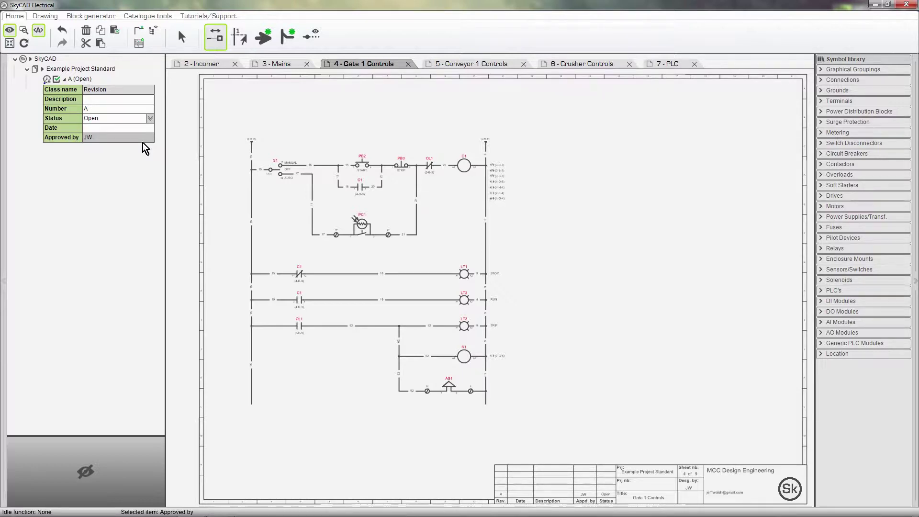
Step: Try closing revision A again and dismiss the missing-description warning
{"action": "left_click", "coordinate": [150, 118]}
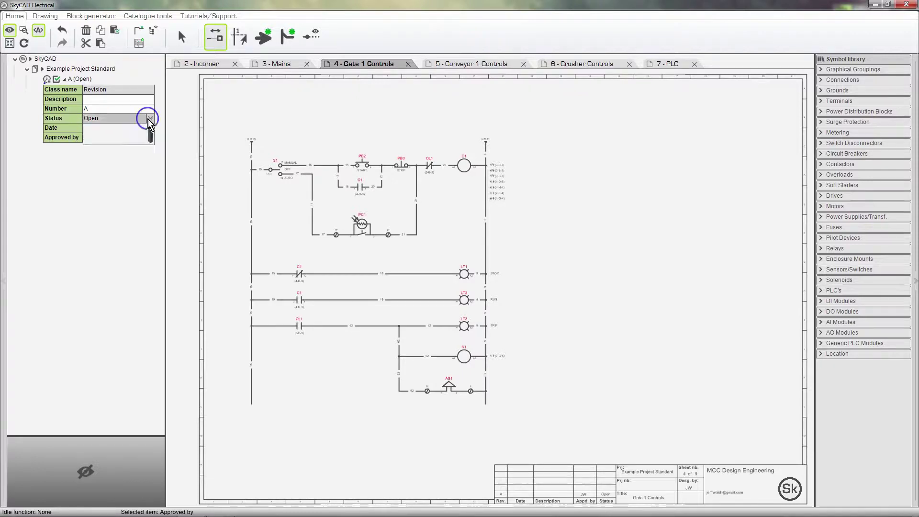
{"action": "left_click", "coordinate": [138, 140]}
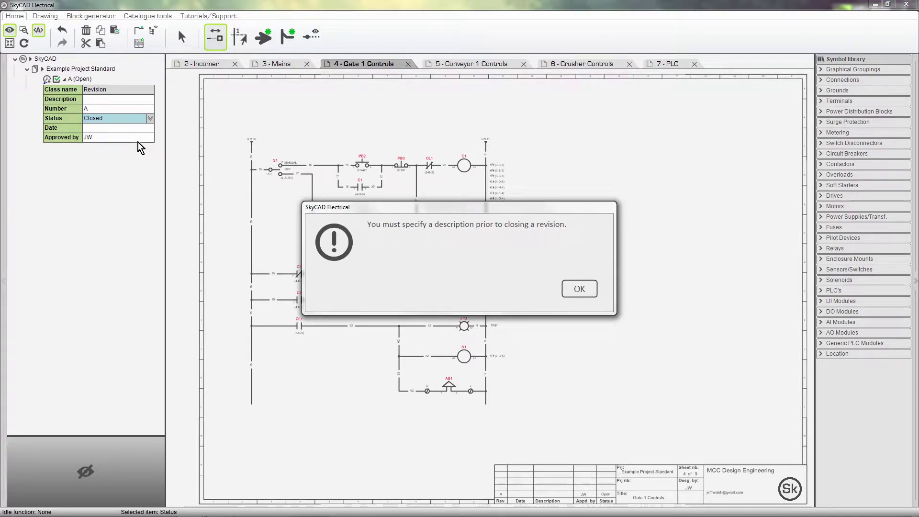
{"action": "left_click", "coordinate": [572, 292]}
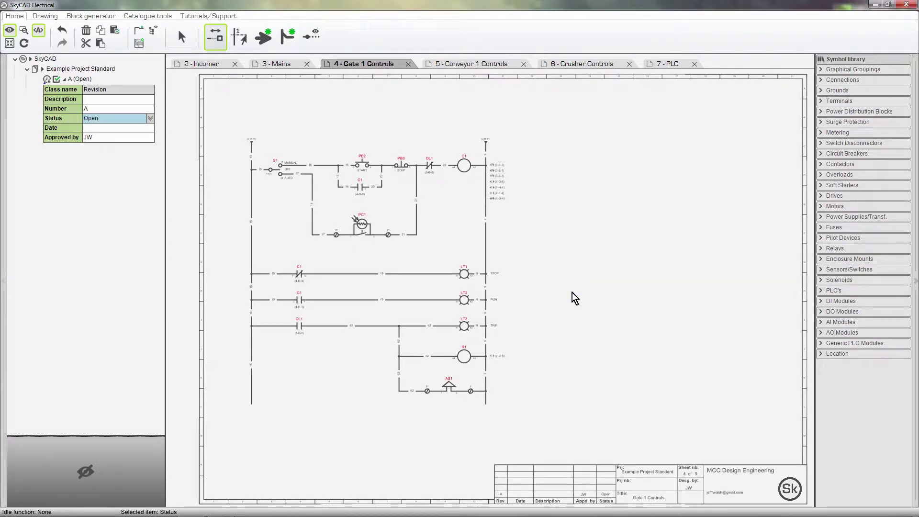
Step: Give revision A the description FOR APPROVAL and set its status to Closed
{"action": "left_click", "coordinate": [148, 102]}
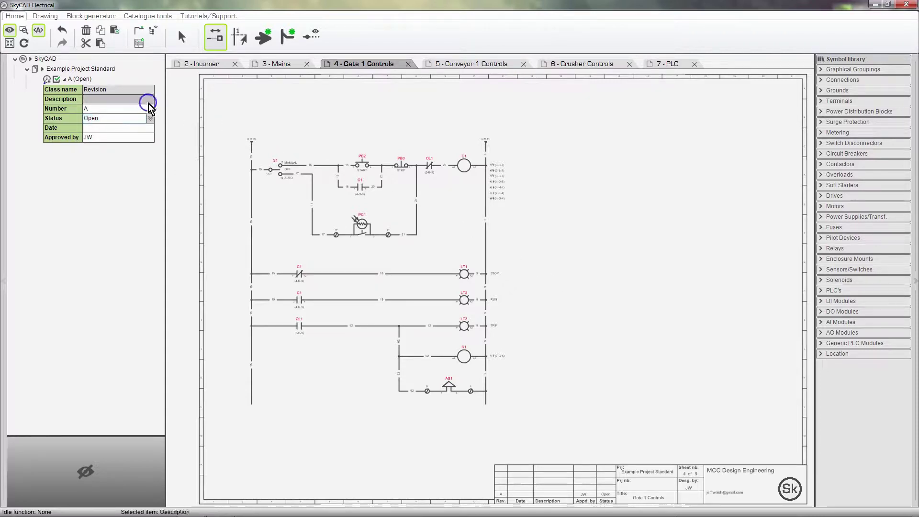
{"action": "type", "text": "FOR APP"}
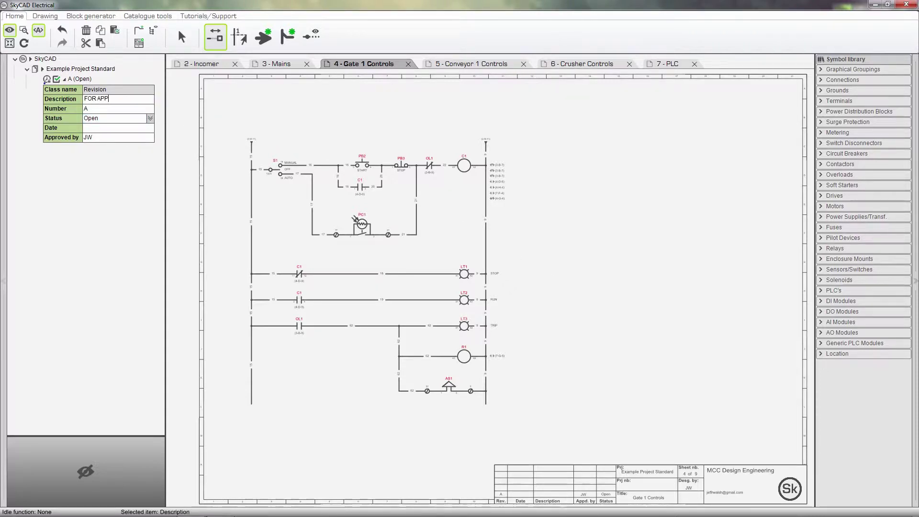
{"action": "type", "text": "ROVAL"}
{"action": "key", "text": "Return"}
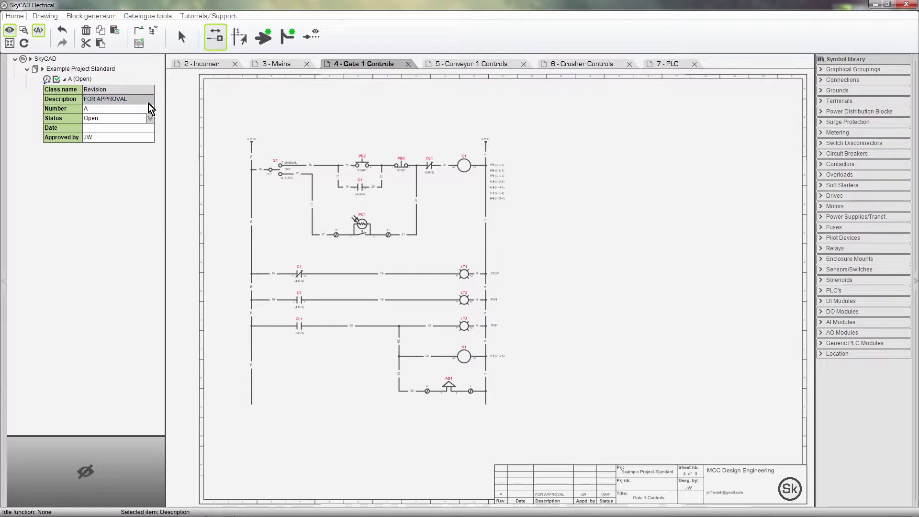
{"action": "left_click", "coordinate": [149, 119]}
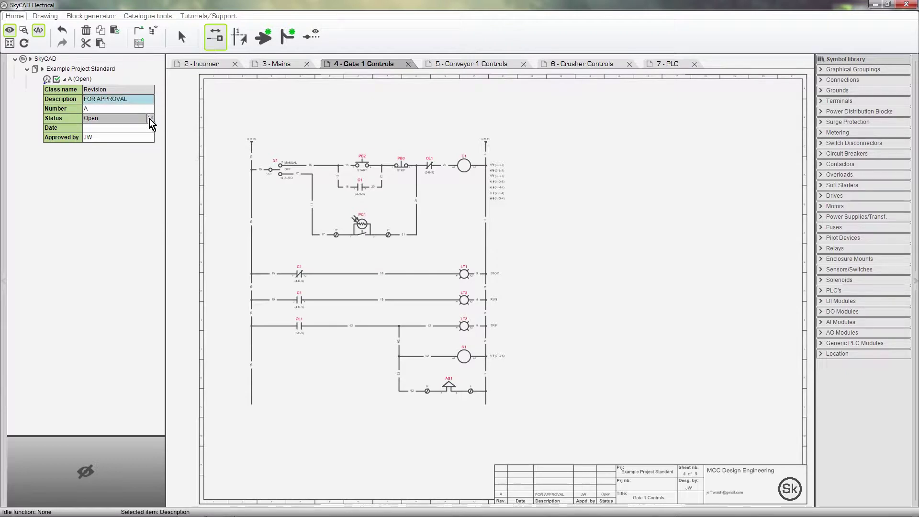
{"action": "left_click", "coordinate": [150, 119]}
{"action": "left_click", "coordinate": [140, 139]}
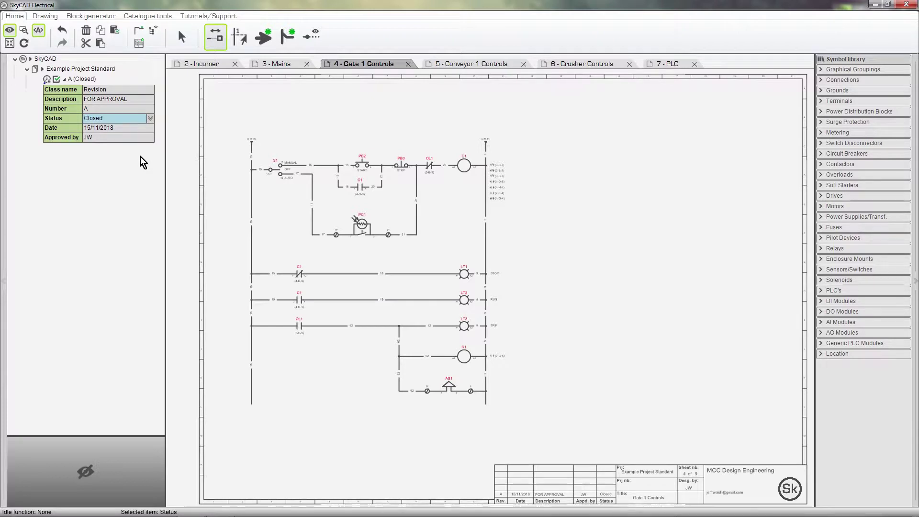
Step: Check revision A's description and date fields, then collapse it to A (Closed)
{"action": "scroll", "coordinate": [584, 445], "scroll_direction": "up", "scroll_amount": 5}
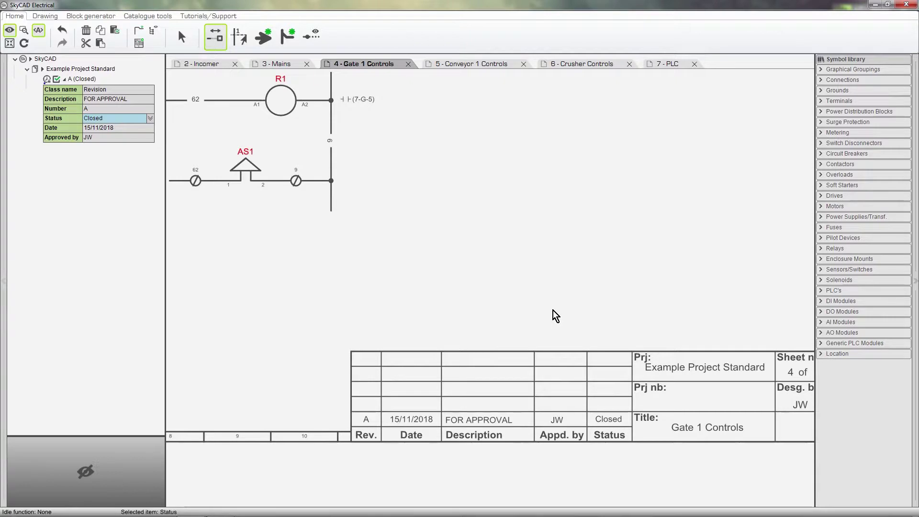
{"action": "left_click", "coordinate": [140, 100]}
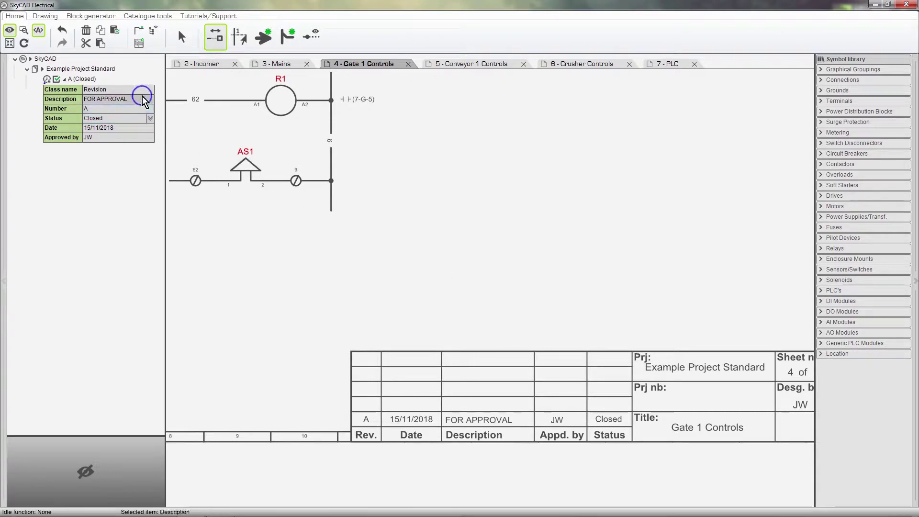
{"action": "left_click", "coordinate": [147, 130]}
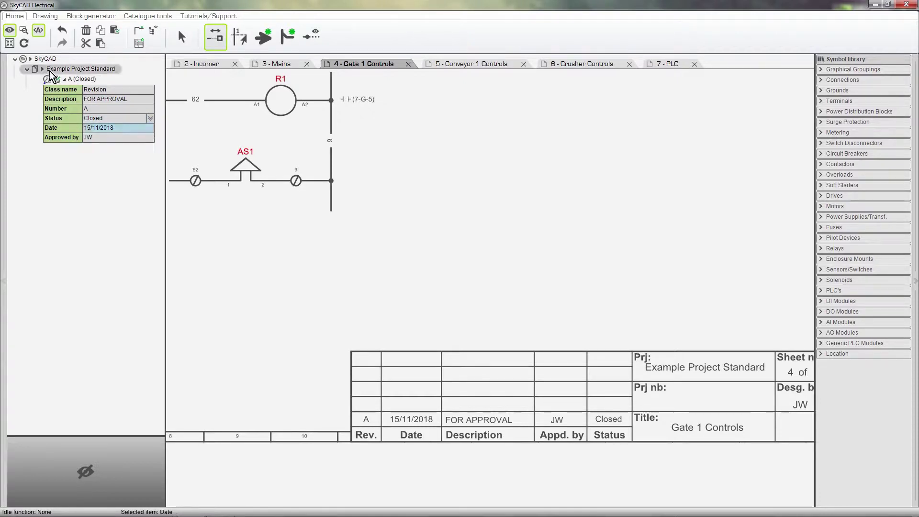
{"action": "left_click", "coordinate": [64, 79]}
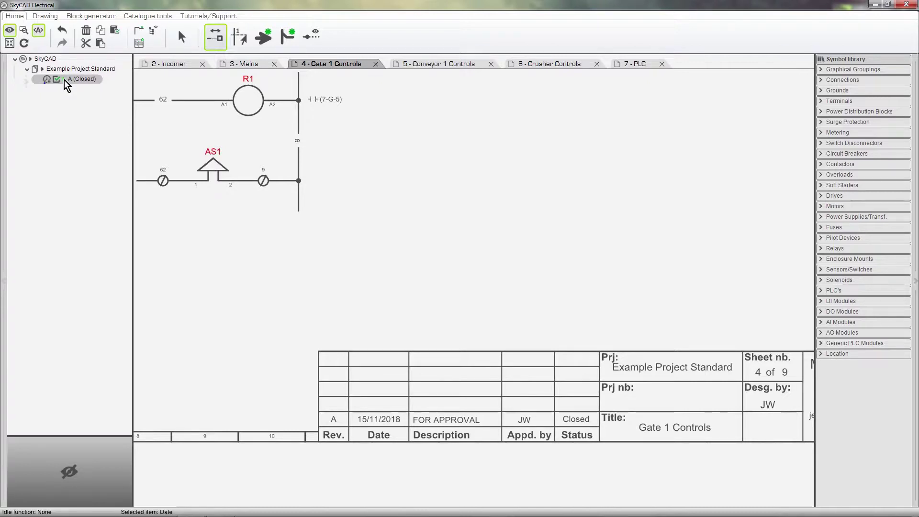
{"action": "left_click", "coordinate": [220, 231]}
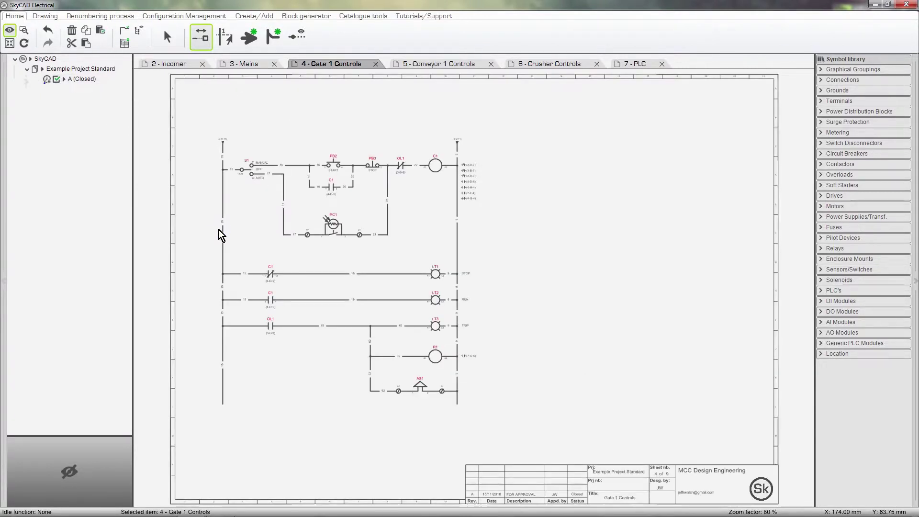
{"action": "left_click", "coordinate": [274, 332]}
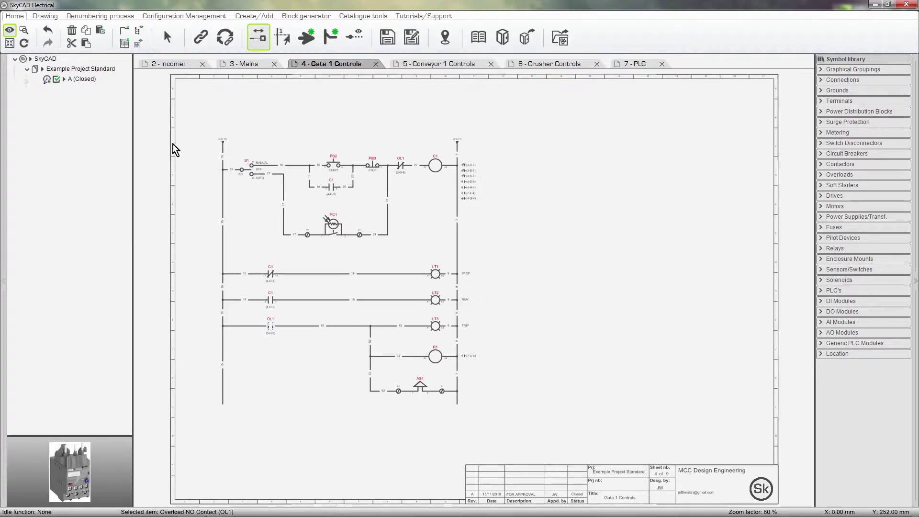
{"action": "left_click", "coordinate": [73, 32]}
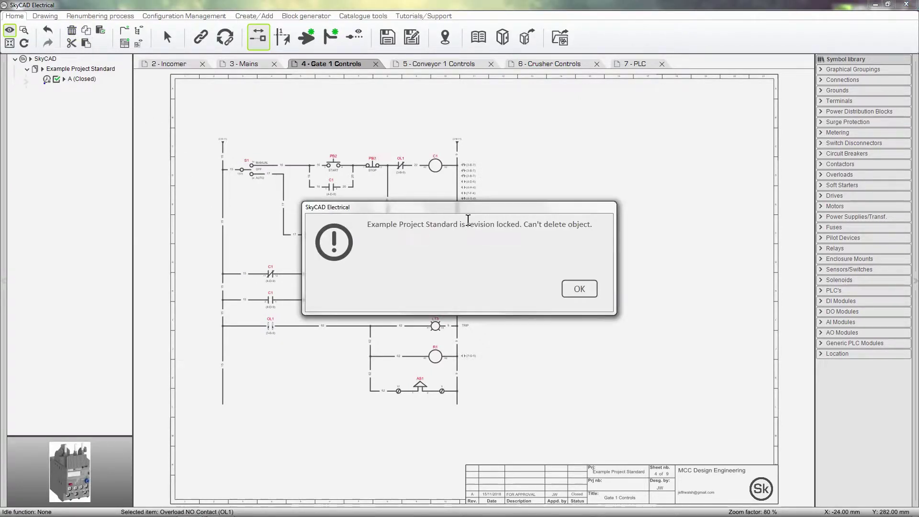
{"action": "left_click_drag", "start_coordinate": [469, 224], "coordinate": [512, 229]}
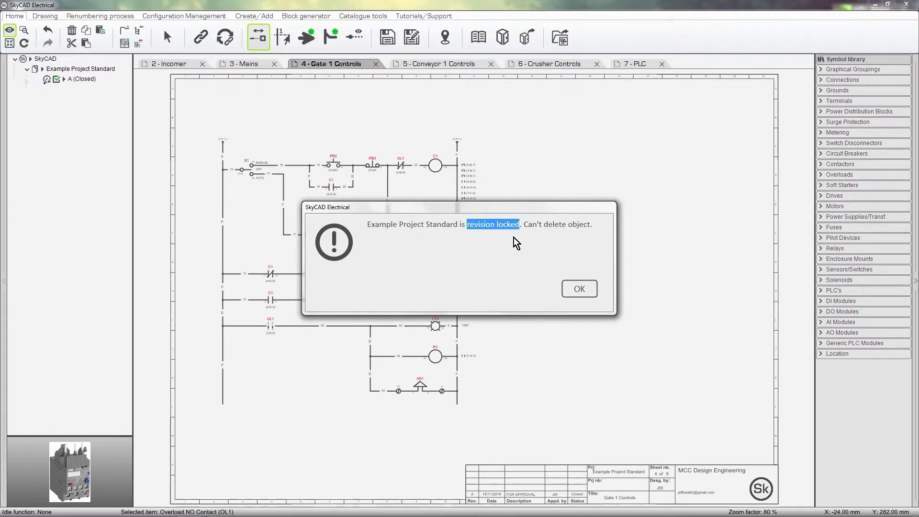
{"action": "left_click", "coordinate": [578, 289]}
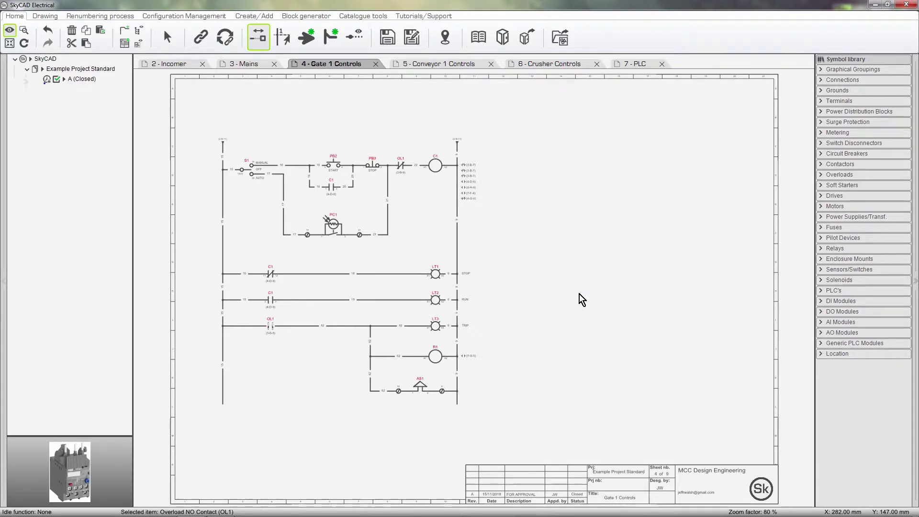
{"action": "double_click", "coordinate": [271, 327]}
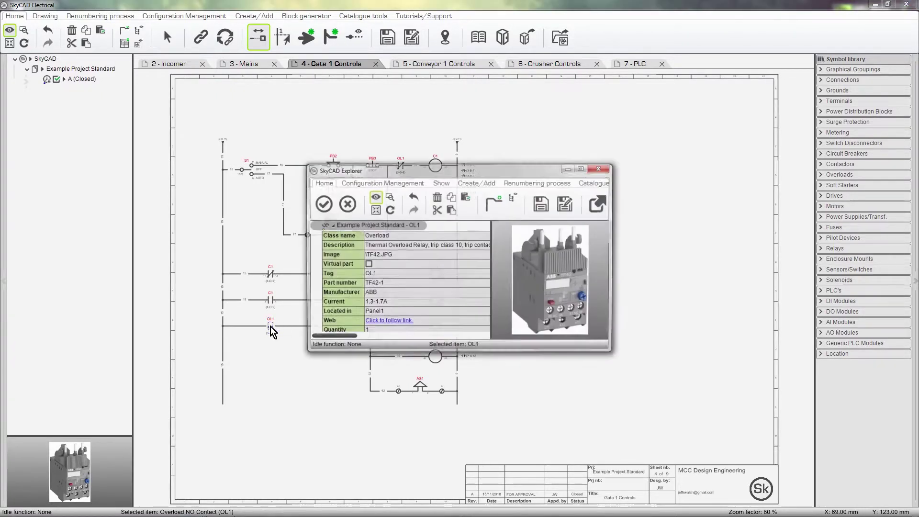
{"action": "left_click", "coordinate": [396, 293]}
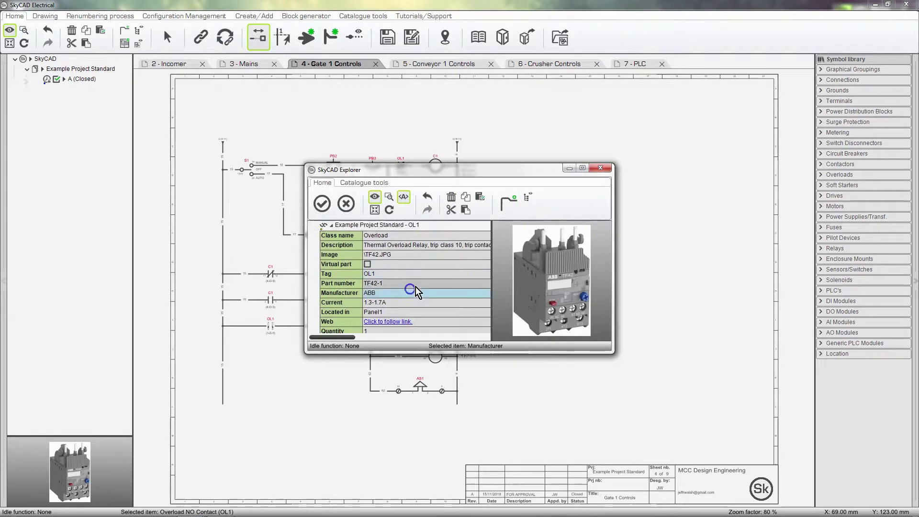
{"action": "left_click", "coordinate": [599, 167]}
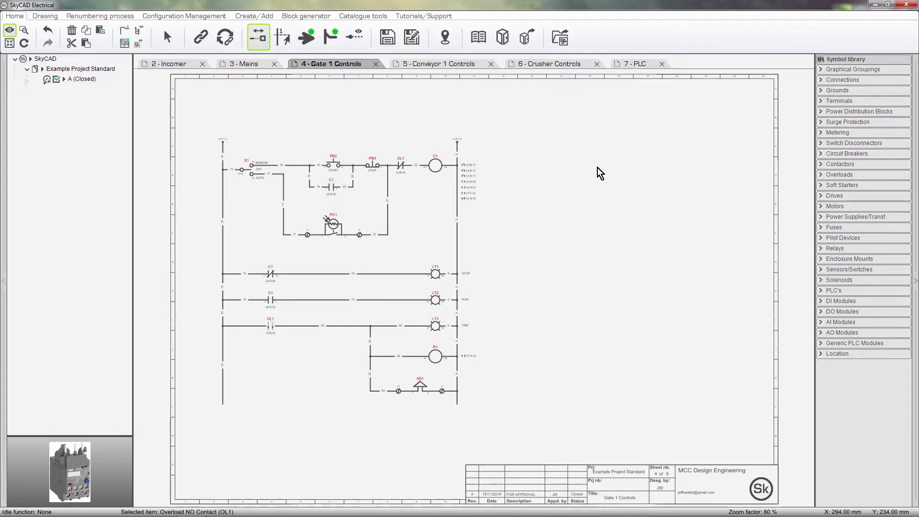
Step: Add a new open revision B to Example Project Standard
{"action": "left_click", "coordinate": [104, 69]}
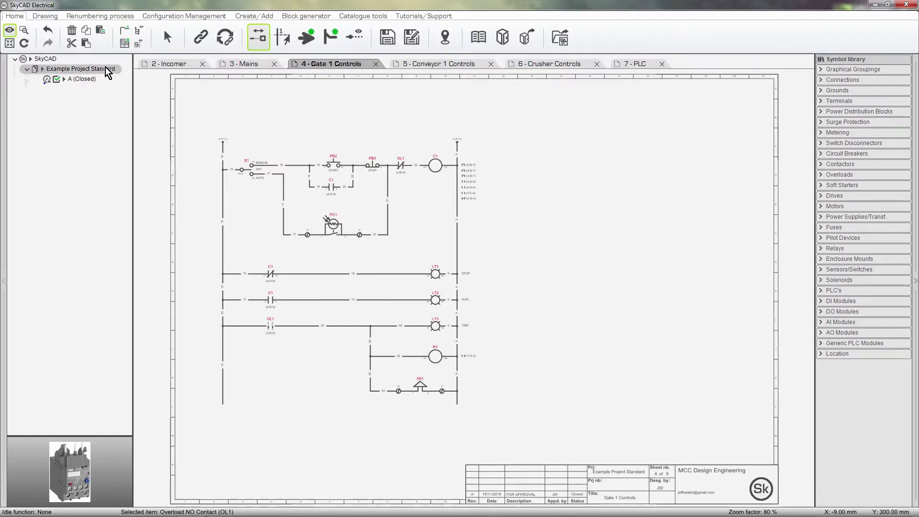
{"action": "left_click", "coordinate": [203, 16]}
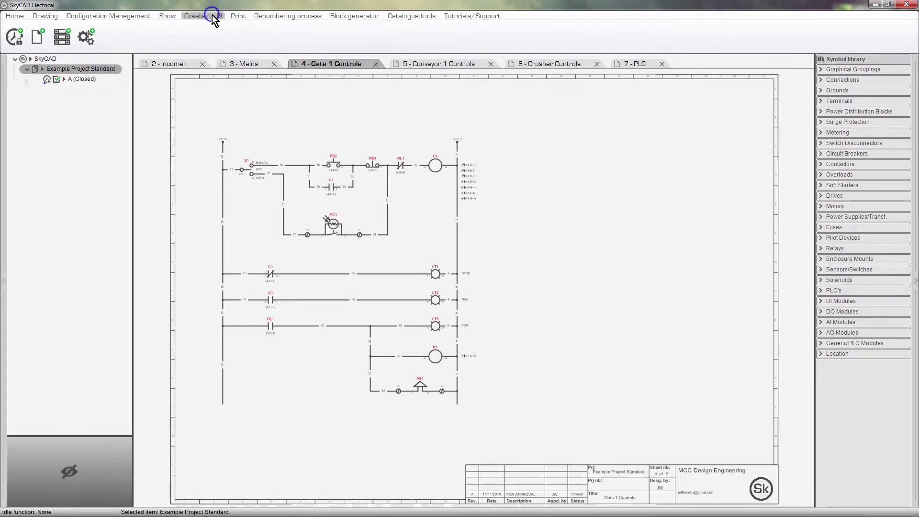
{"action": "left_click", "coordinate": [22, 45]}
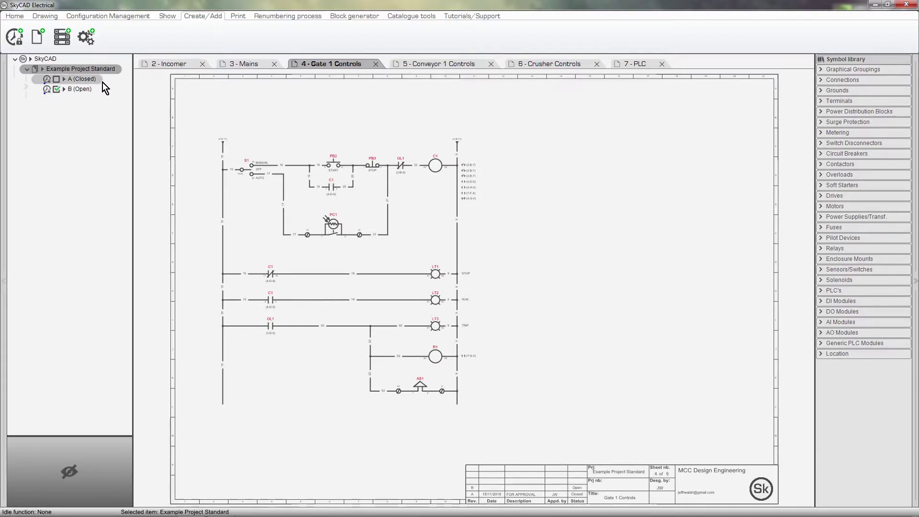
Step: Replace the PC1 photocell with a NO Limit Switch symbol in the same spot
{"action": "left_click", "coordinate": [331, 225]}
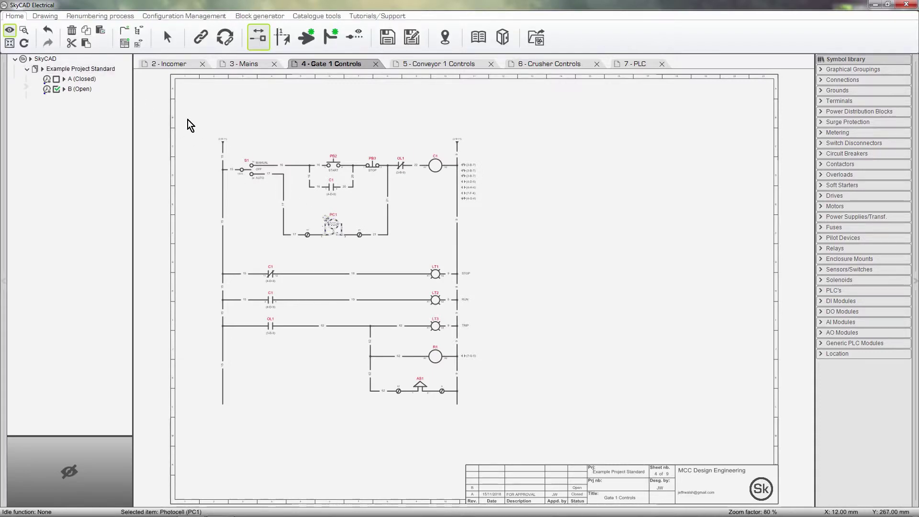
{"action": "left_click", "coordinate": [71, 30]}
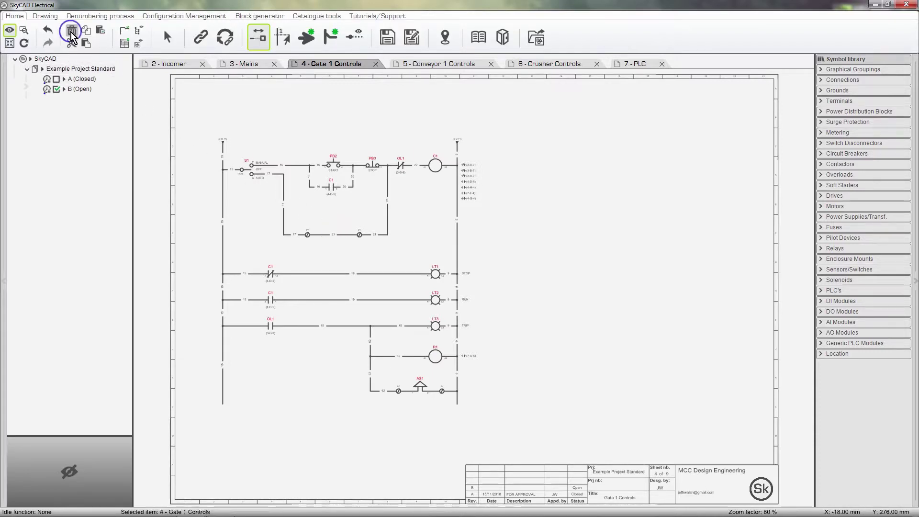
{"action": "left_click", "coordinate": [832, 270]}
{"action": "left_click", "coordinate": [860, 380]}
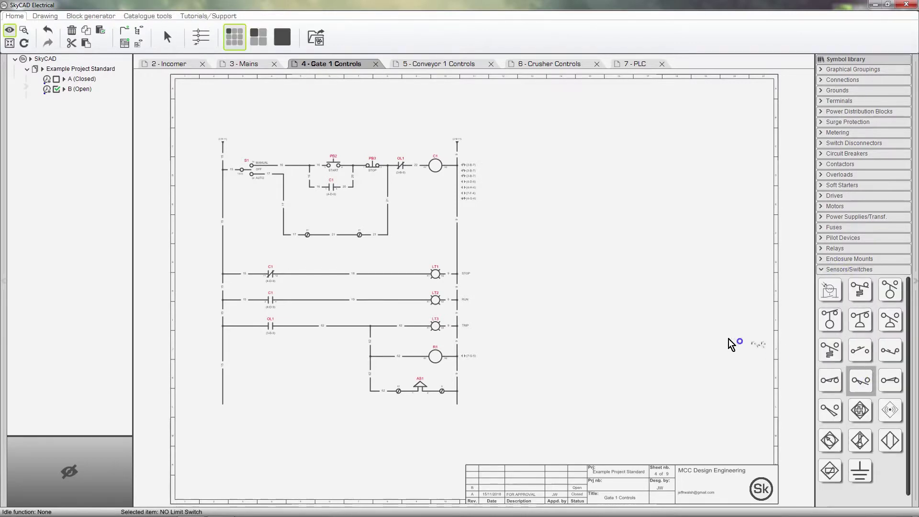
{"action": "left_click", "coordinate": [328, 236]}
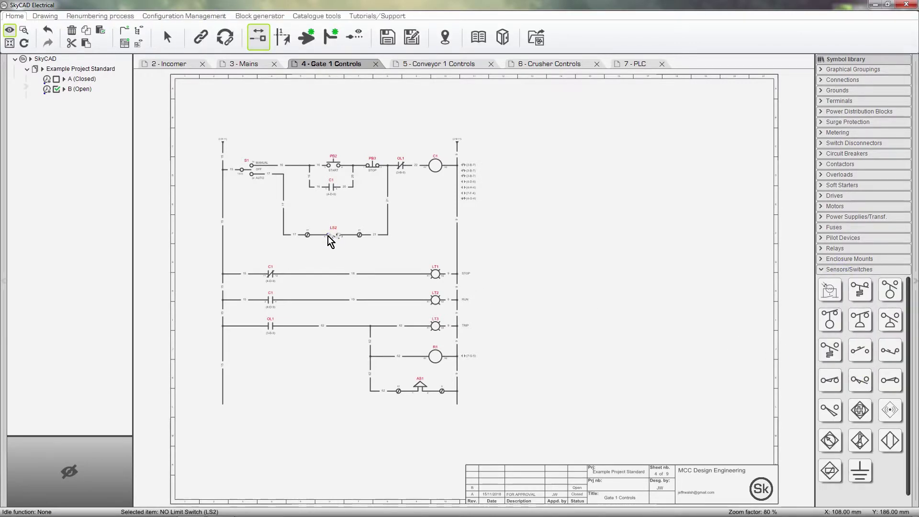
Step: Assign the SC-E02-24VAC contactor part to coil C1
{"action": "left_click", "coordinate": [437, 172]}
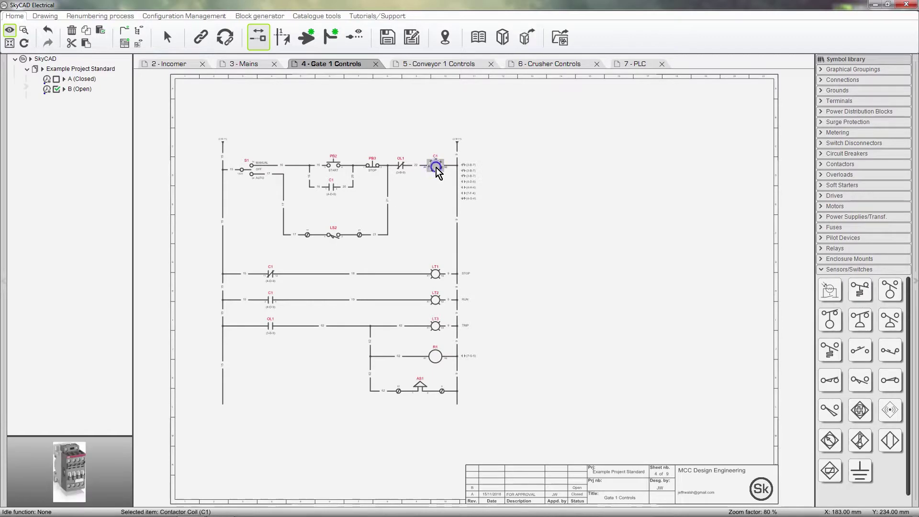
{"action": "left_click", "coordinate": [480, 37]}
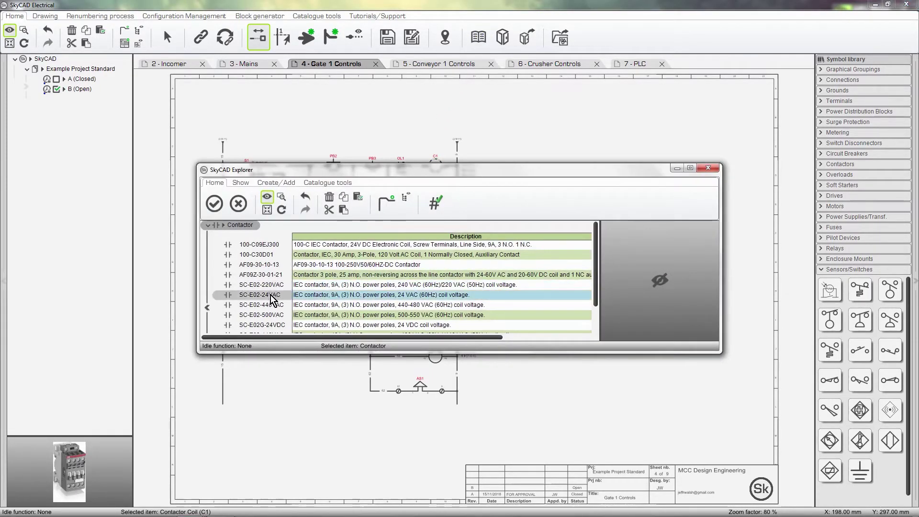
{"action": "left_click", "coordinate": [271, 295]}
{"action": "left_click", "coordinate": [214, 204]}
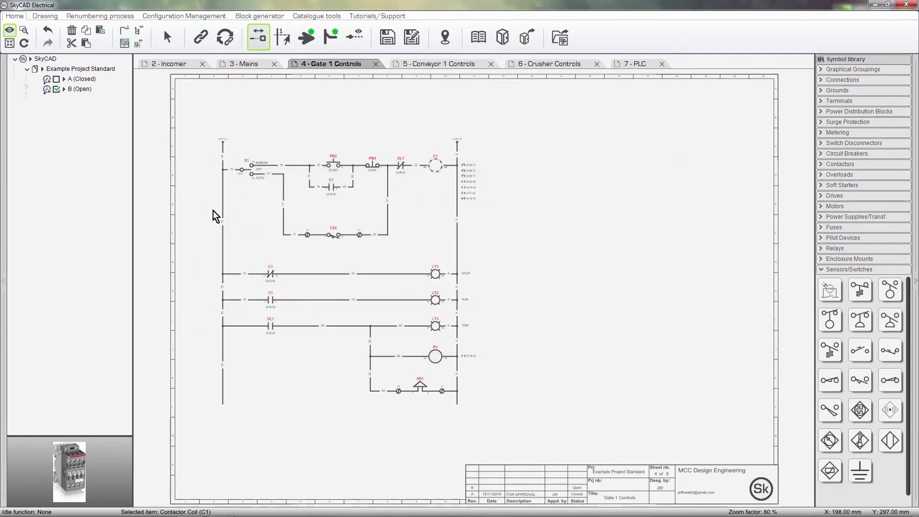
Step: Delete the rung with STOP lamp LT1 and renumber the sheet's wires and devices
{"action": "left_click_drag", "start_coordinate": [452, 259], "coordinate": [238, 285]}
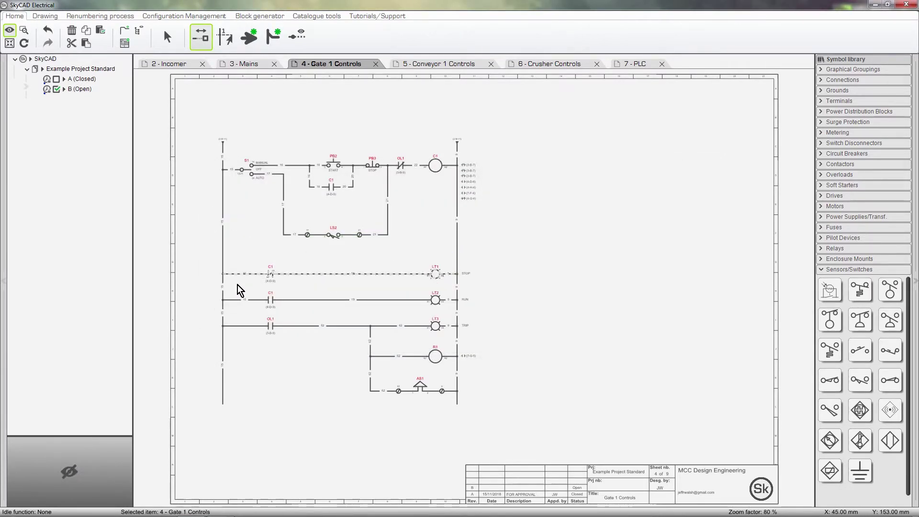
{"action": "left_click", "coordinate": [77, 36]}
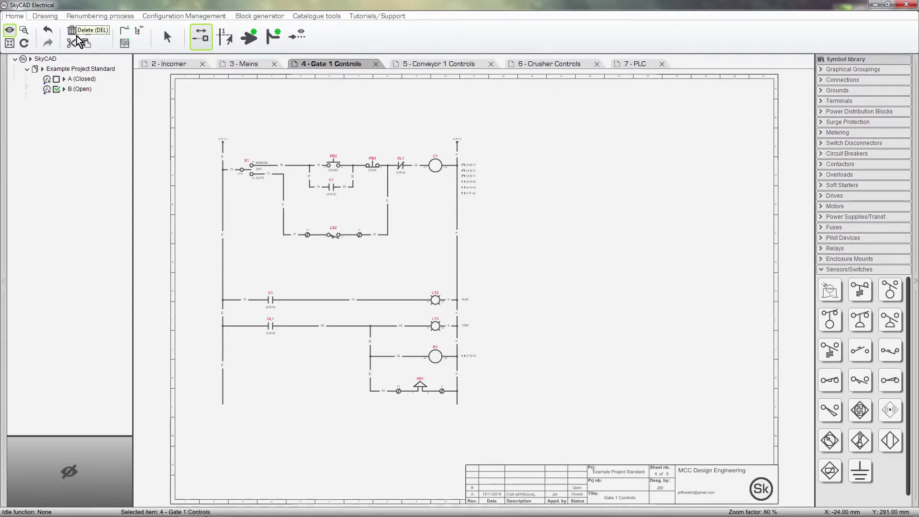
{"action": "left_click", "coordinate": [100, 16]}
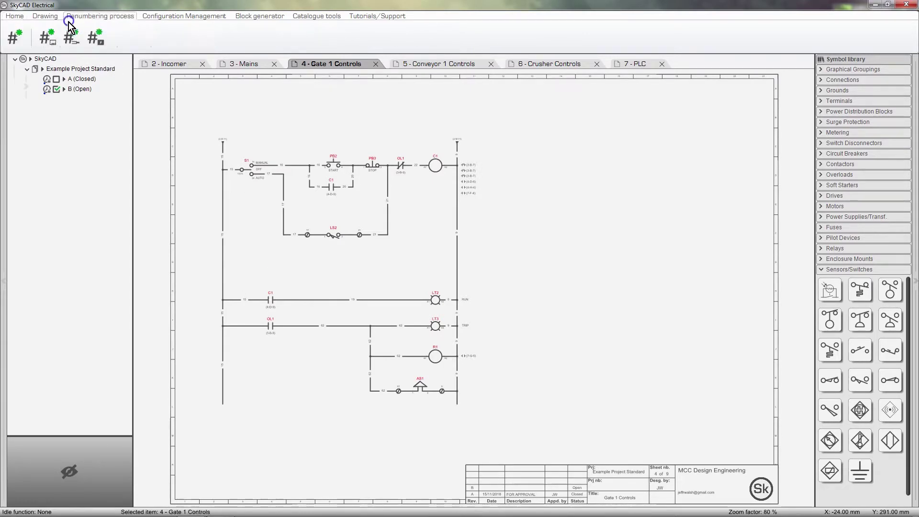
{"action": "left_click", "coordinate": [19, 40]}
Step: Draw a closed four-corner revision cloud around limit switch LS1
{"action": "left_click", "coordinate": [44, 17]}
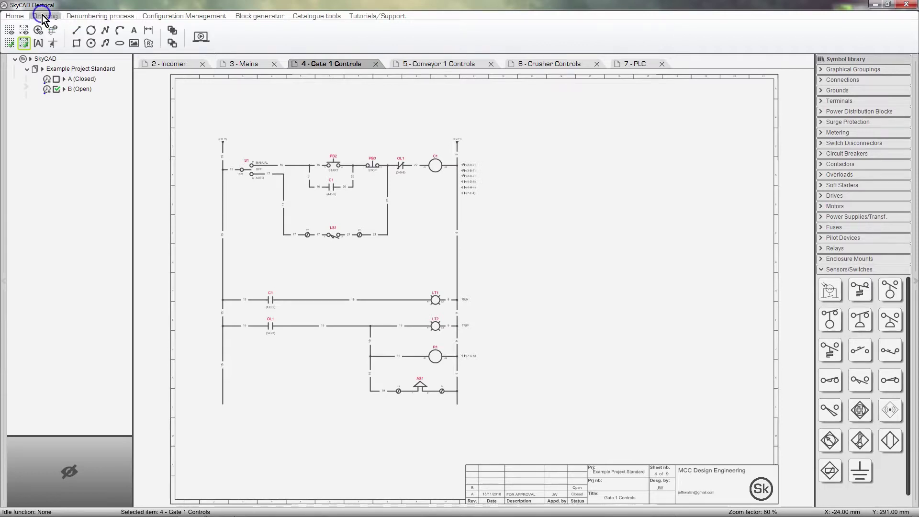
{"action": "left_click", "coordinate": [146, 45]}
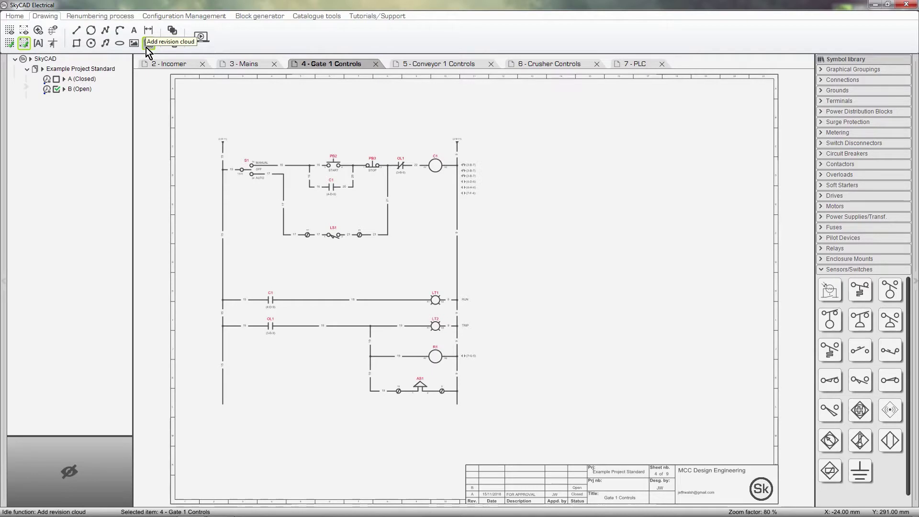
{"action": "left_click", "coordinate": [339, 220]}
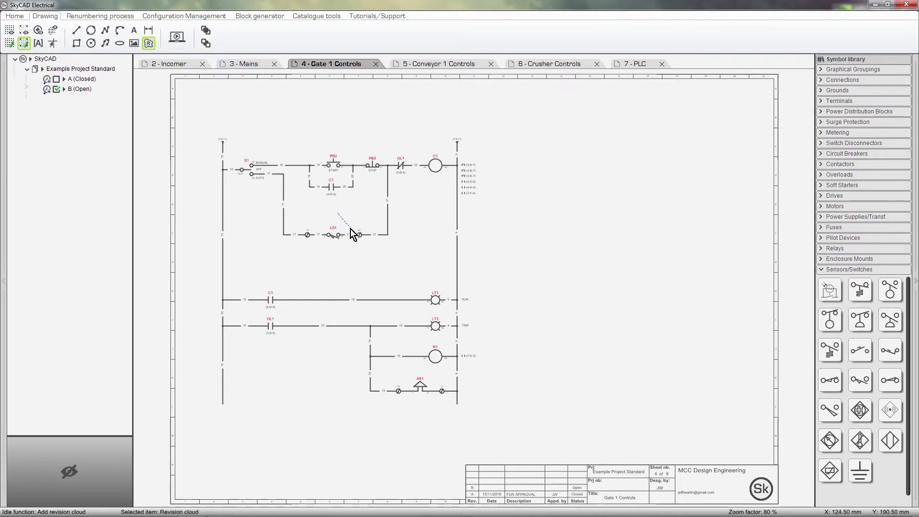
{"action": "left_click", "coordinate": [350, 228]}
{"action": "left_click", "coordinate": [348, 263]}
{"action": "left_click", "coordinate": [320, 250]}
{"action": "double_click", "coordinate": [317, 221]}
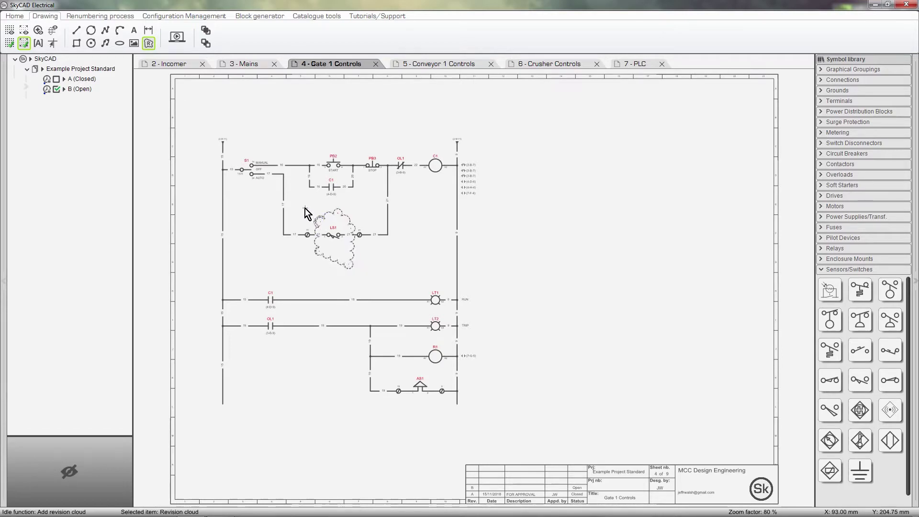
{"action": "right_click", "coordinate": [305, 209]}
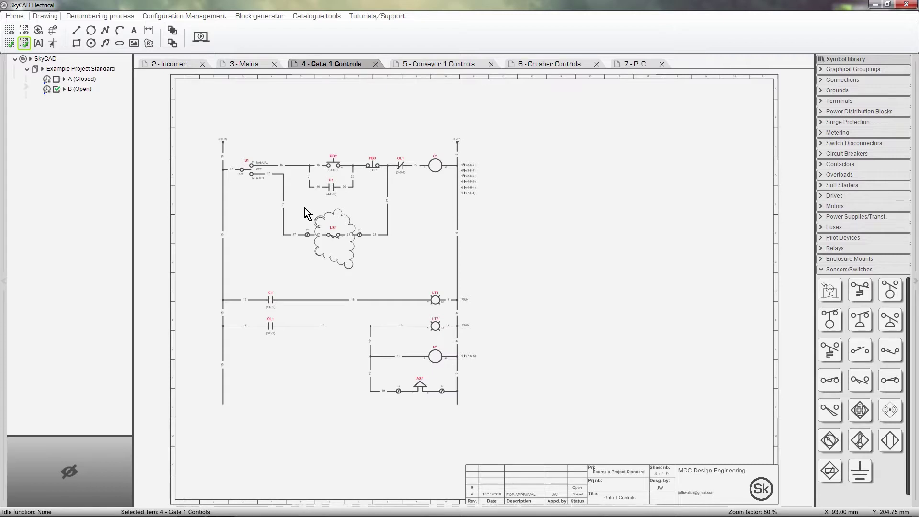
Step: Give revision B description FOR CONSTRUCTION and the approver's initials, and set it Closed
{"action": "left_click", "coordinate": [64, 88]}
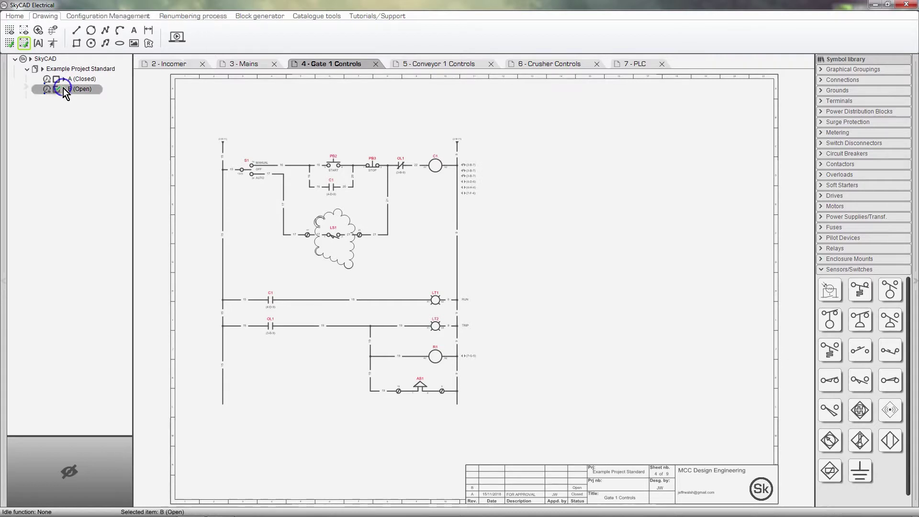
{"action": "left_click", "coordinate": [102, 109]}
{"action": "type", "text": "FOR CONSTRUCTION"}
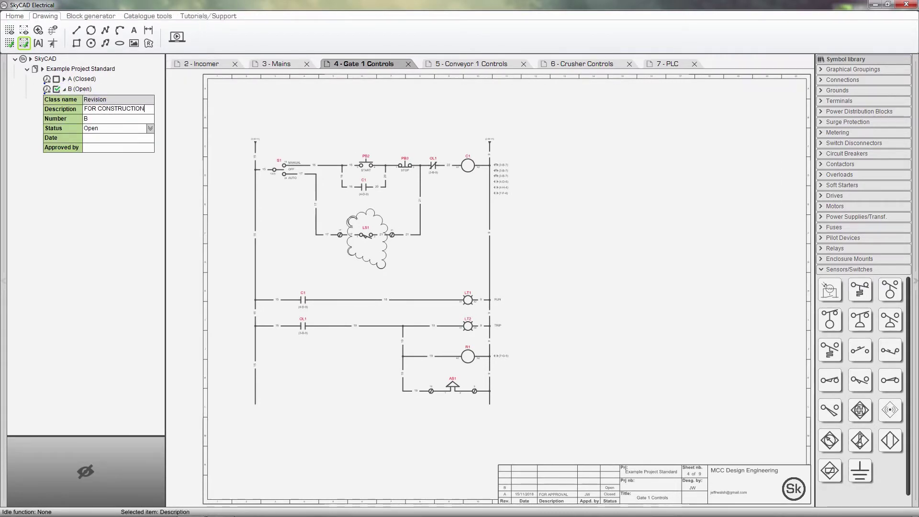
{"action": "key", "text": "Return"}
{"action": "left_click", "coordinate": [102, 147]}
{"action": "type", "text": "JW"}
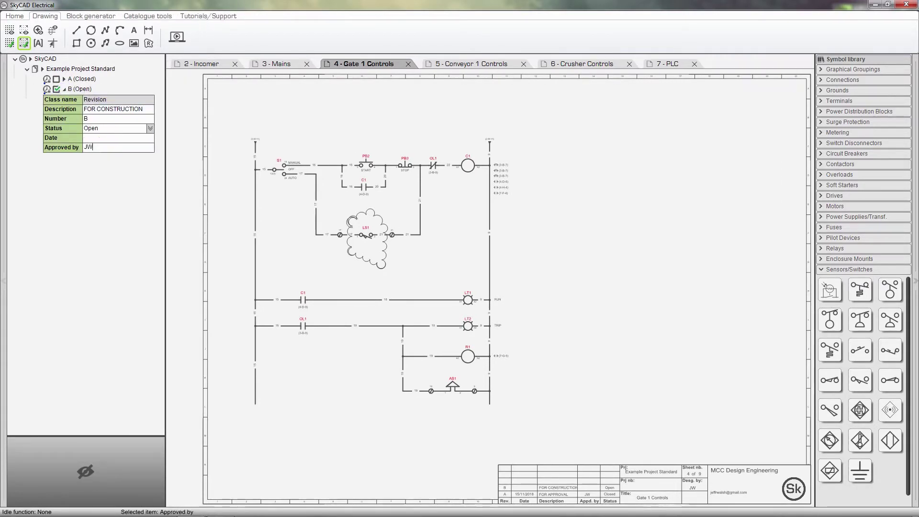
{"action": "key", "text": "Return"}
{"action": "left_click", "coordinate": [149, 128]}
{"action": "left_click", "coordinate": [125, 148]}
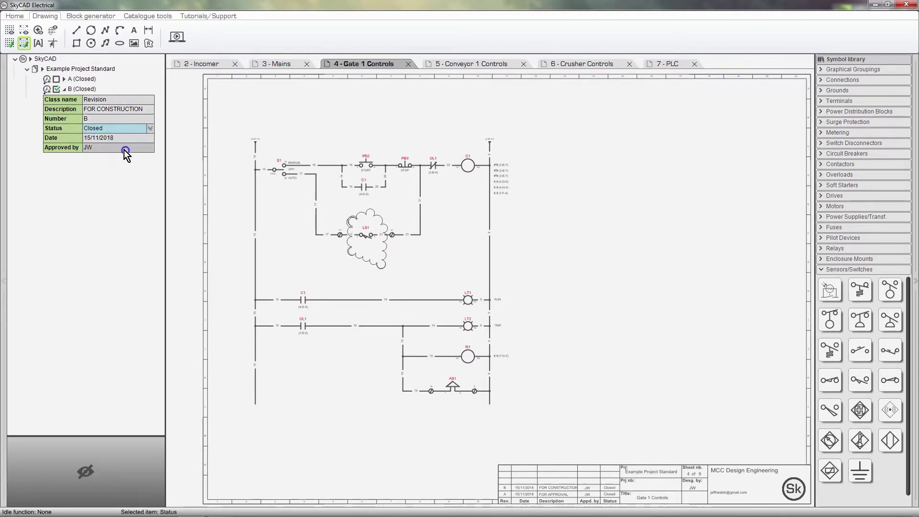
{"action": "left_click", "coordinate": [65, 89]}
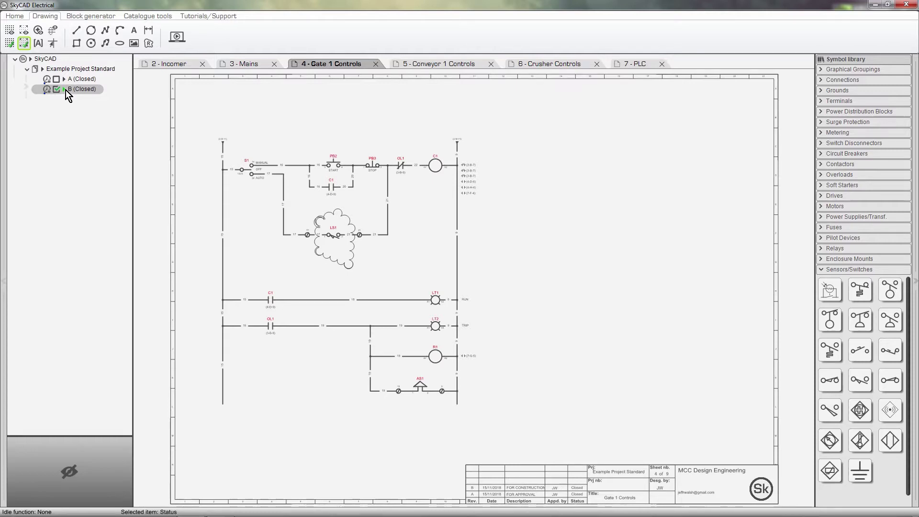
Step: Add a new revision C to Example Project Standard
{"action": "left_click", "coordinate": [71, 72]}
{"action": "left_click", "coordinate": [190, 17]}
{"action": "left_click", "coordinate": [15, 36]}
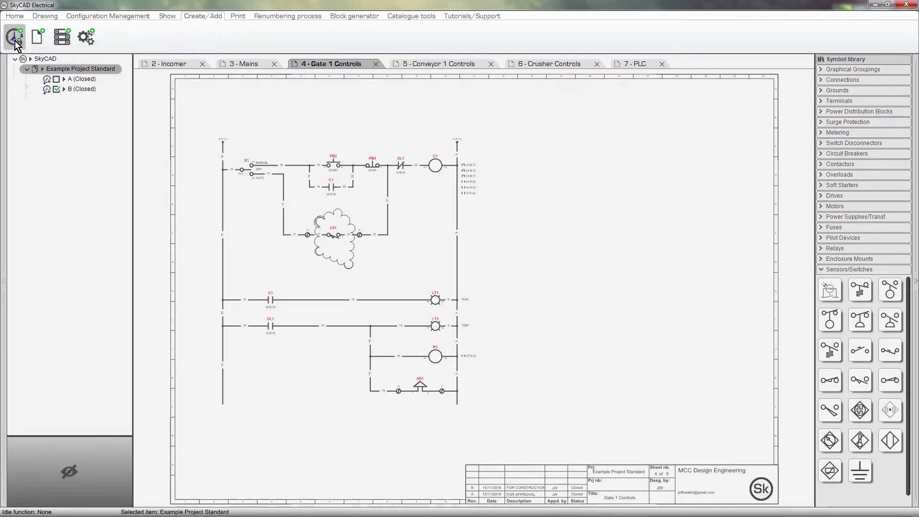
Step: Give revision C description AS BUILT and the approver's initials, and set it Closed
{"action": "left_click", "coordinate": [64, 100]}
{"action": "left_click", "coordinate": [96, 119]}
{"action": "type", "text": "AS B"}
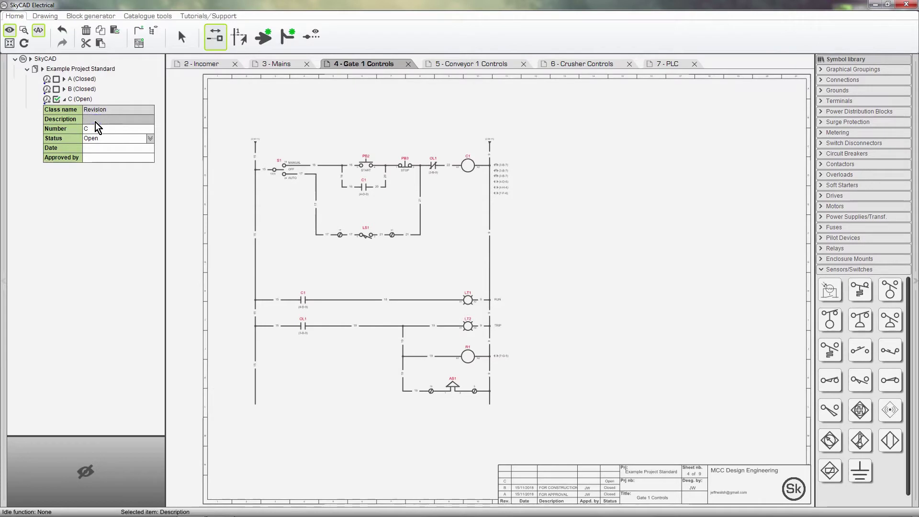
{"action": "type", "text": "UILT"}
{"action": "left_click", "coordinate": [96, 158]}
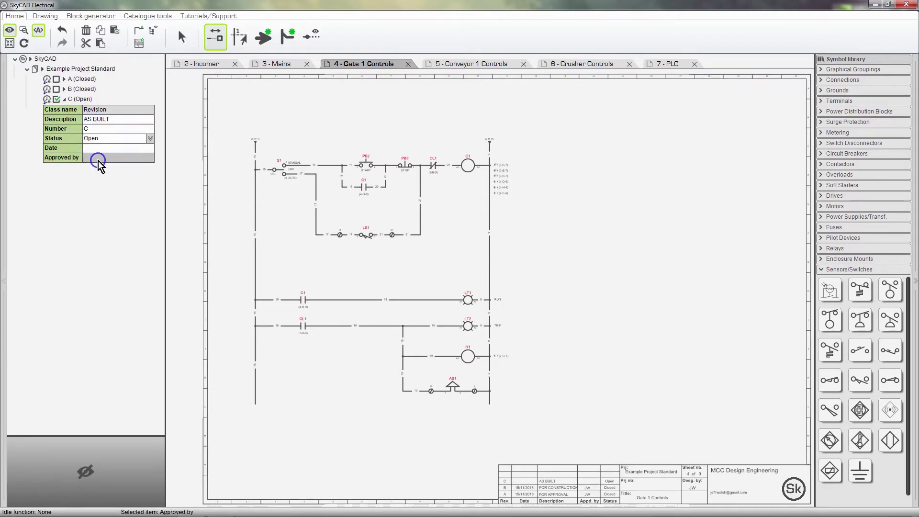
{"action": "type", "text": "JW"}
{"action": "left_click", "coordinate": [150, 138]}
{"action": "left_click", "coordinate": [118, 158]}
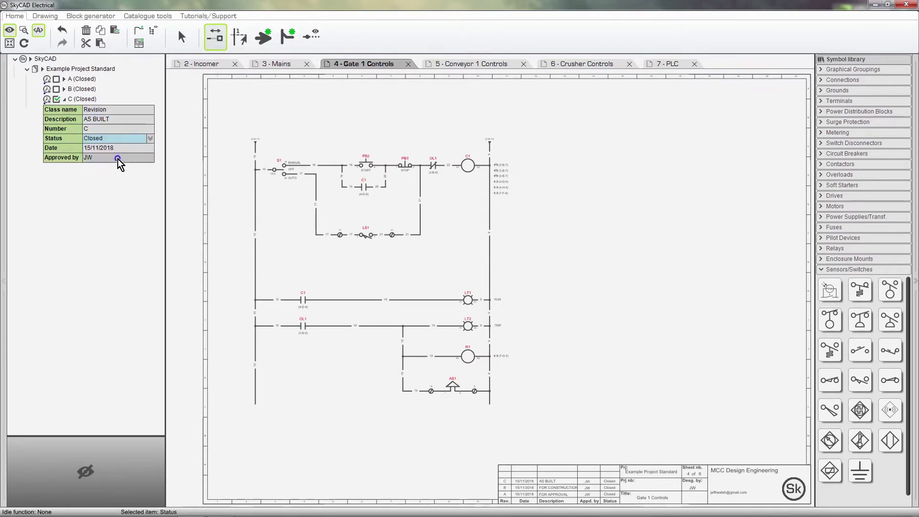
{"action": "left_click", "coordinate": [65, 100]}
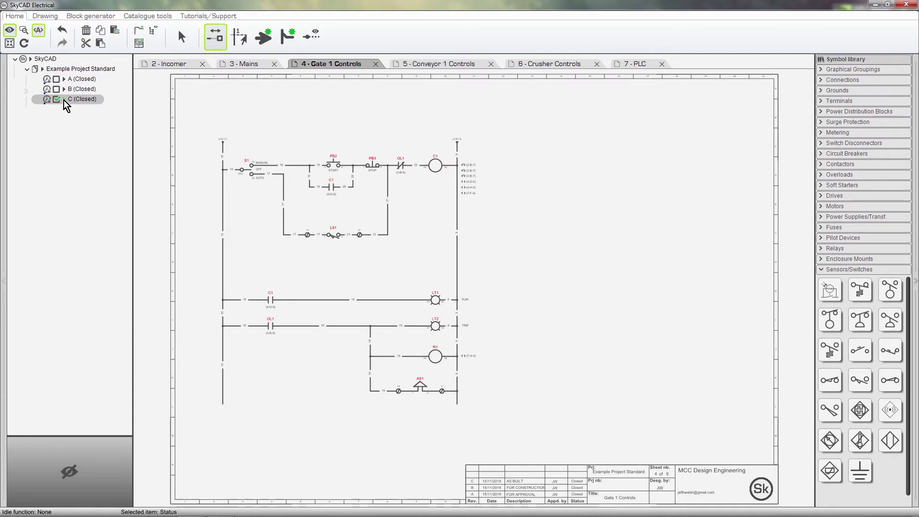
Step: With revision B selected, toggle change highlighting on and off, then select contactor coil C1
{"action": "left_click", "coordinate": [88, 90]}
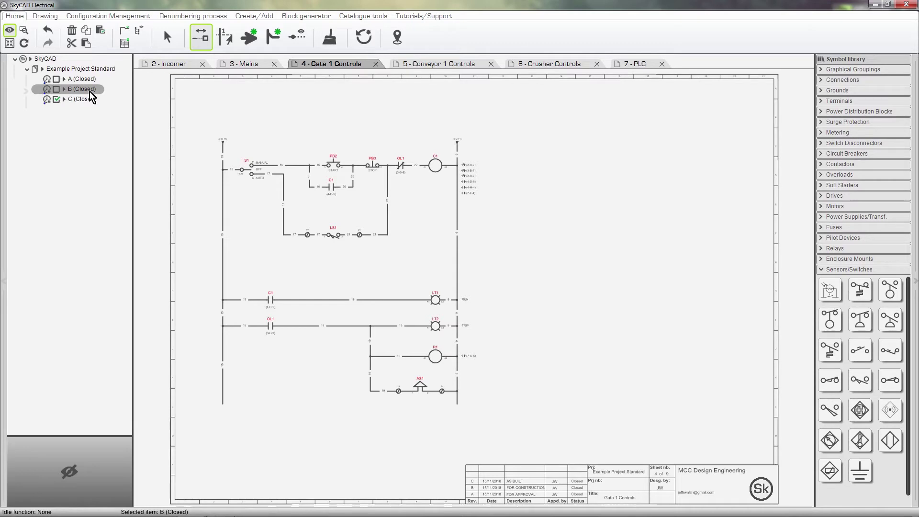
{"action": "left_click", "coordinate": [110, 19]}
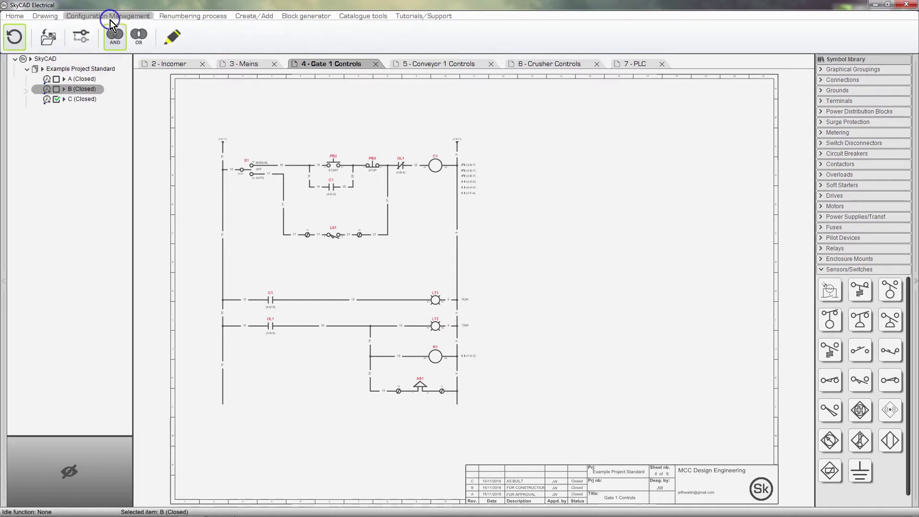
{"action": "left_click", "coordinate": [168, 44]}
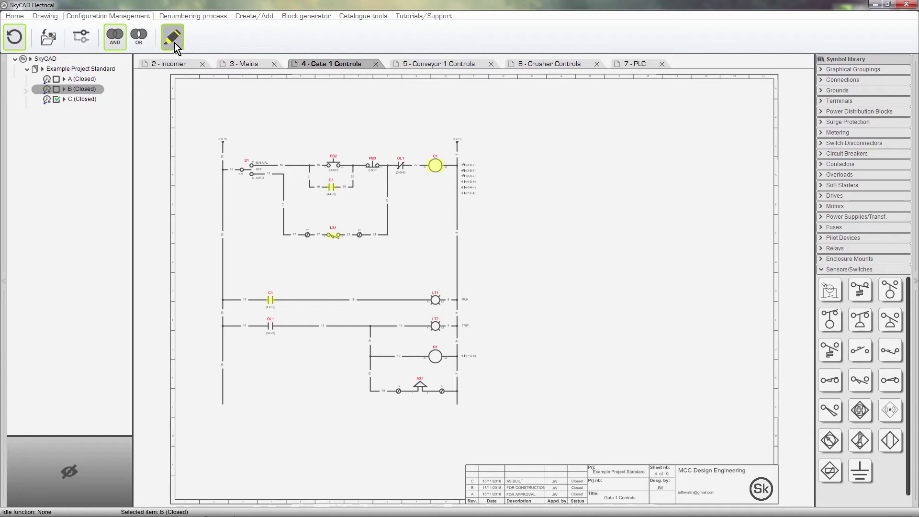
{"action": "left_click", "coordinate": [173, 41]}
{"action": "left_click", "coordinate": [435, 166]}
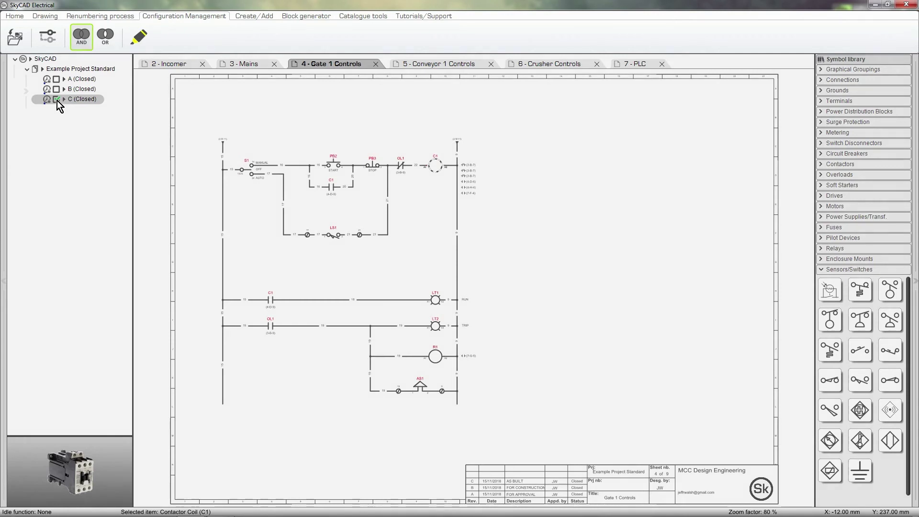
Step: Roll the Gate 1 Controls sheet back to revision A via its project-tree checkbox
{"action": "left_click", "coordinate": [56, 79]}
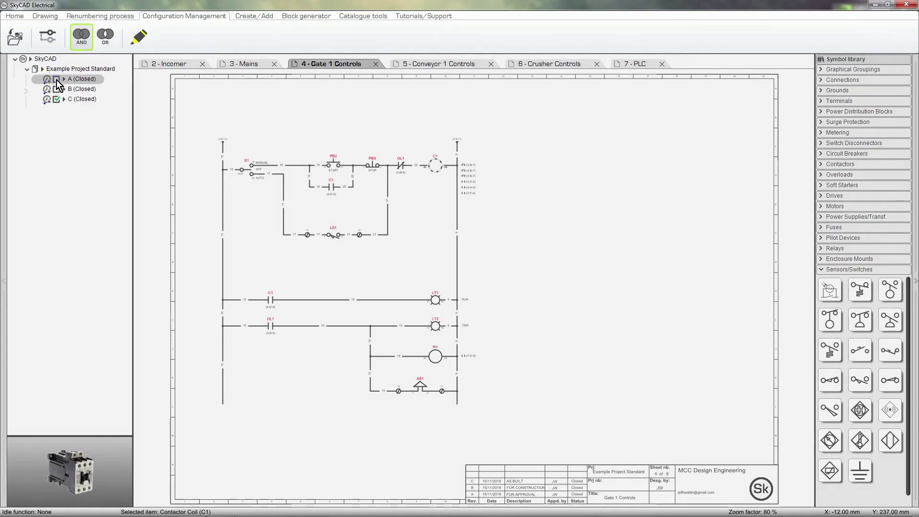